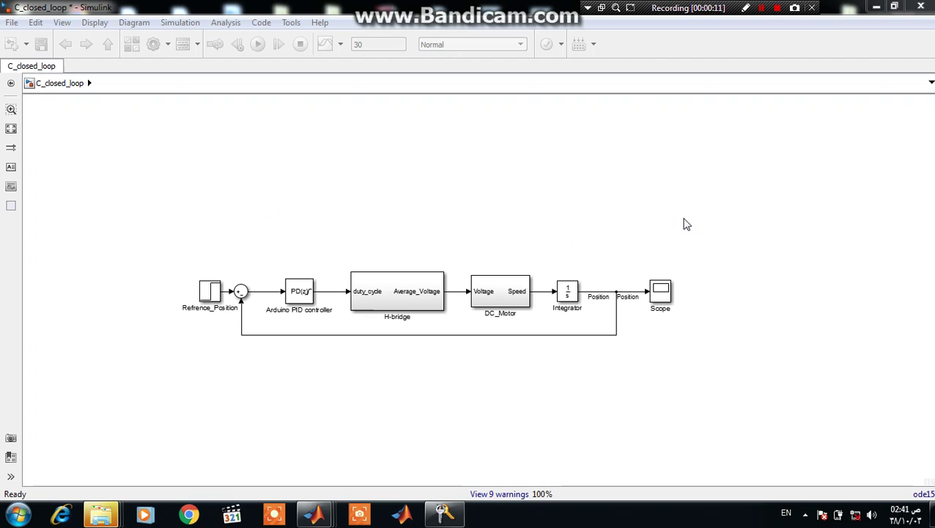
# Run the closed-loop simulation and view the position response in the Scope
pyautogui.click(258, 59)
pyautogui.click(258, 45)
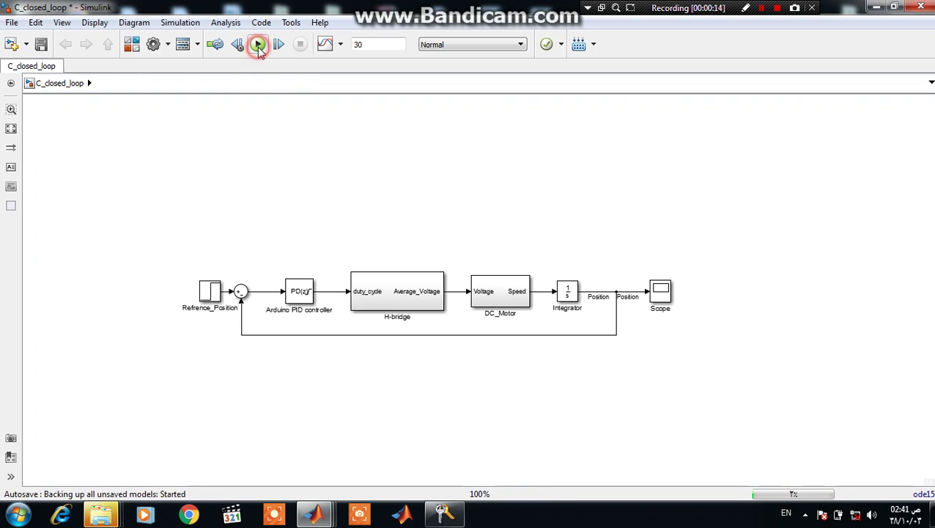
pyautogui.doubleClick(661, 291)
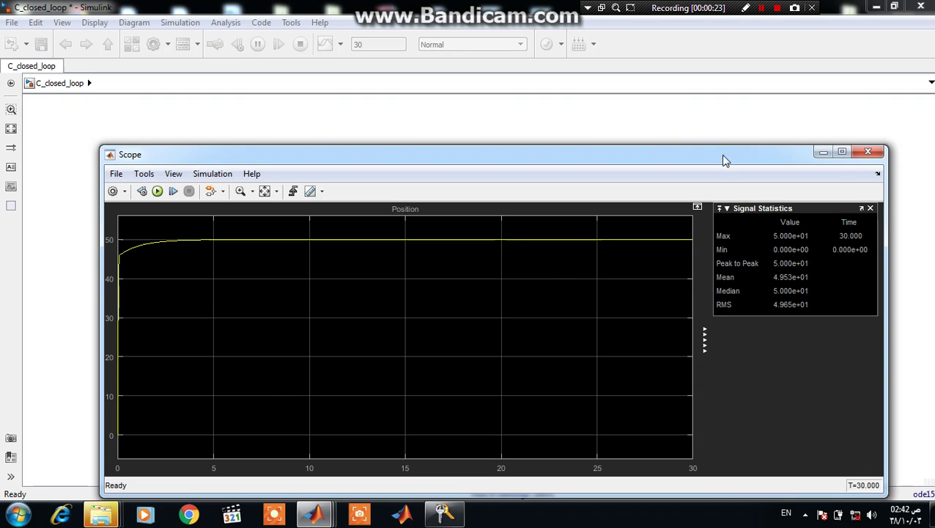
pyautogui.click(866, 153)
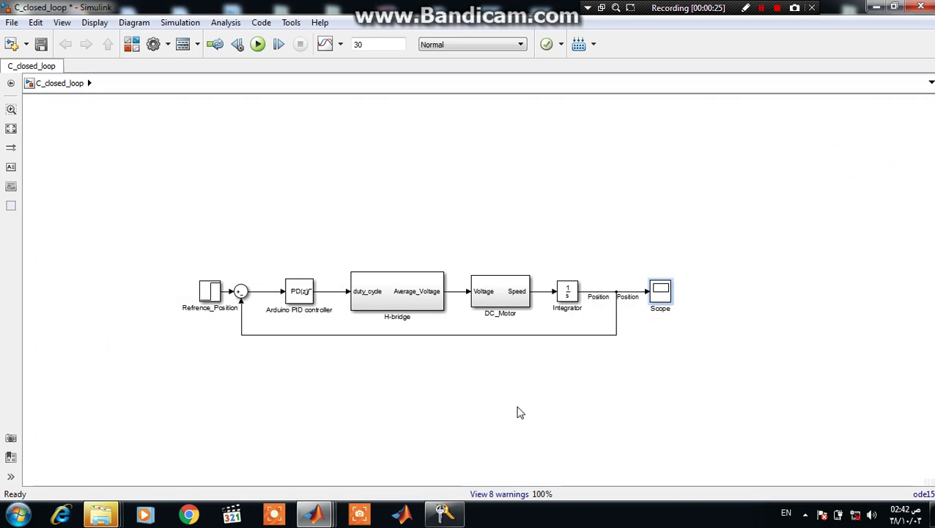
# Open the PID Tuner for the Arduino PID controller block and show its controller parameters and performance table
pyautogui.click(301, 300)
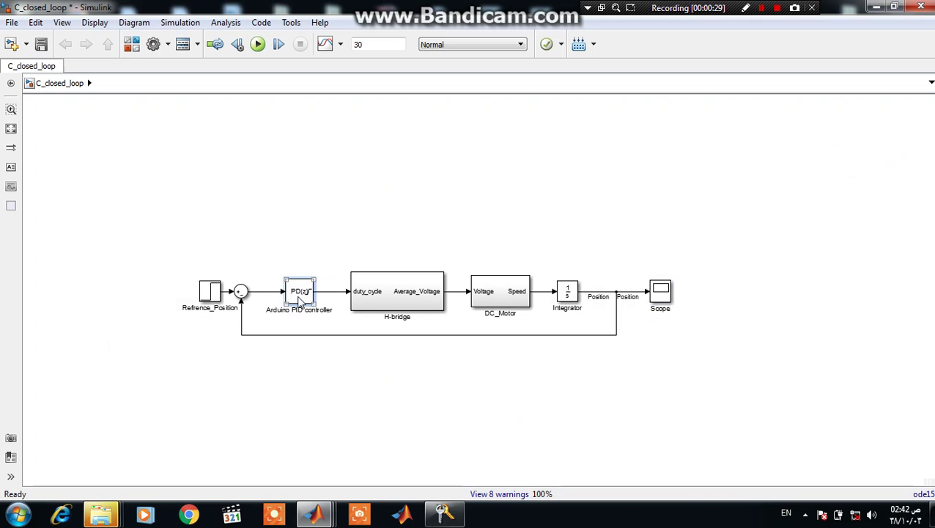
pyautogui.doubleClick(300, 300)
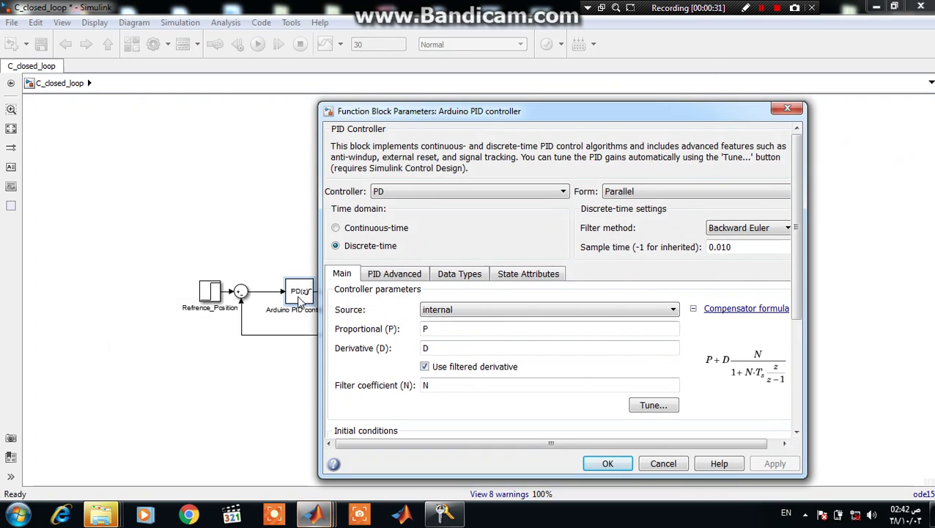
pyautogui.moveTo(418, 111); pyautogui.dragTo(344, 74)
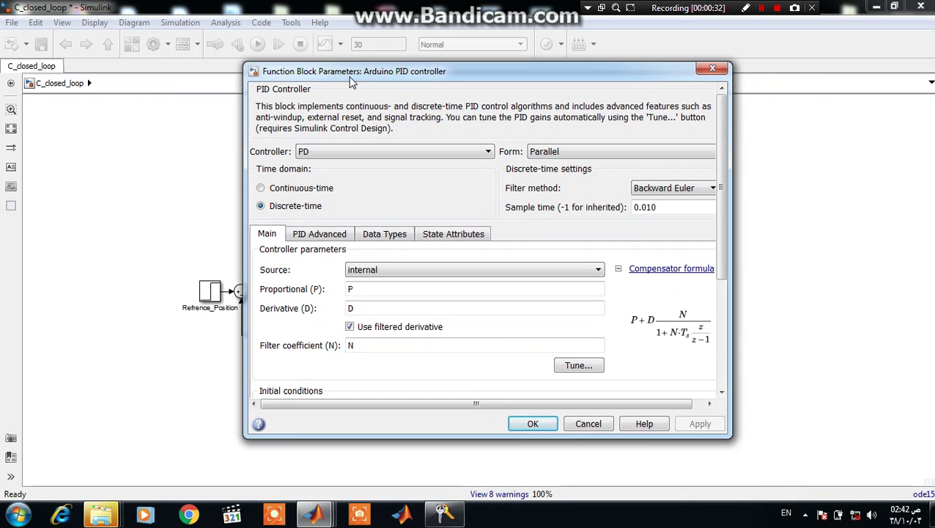
pyautogui.click(573, 369)
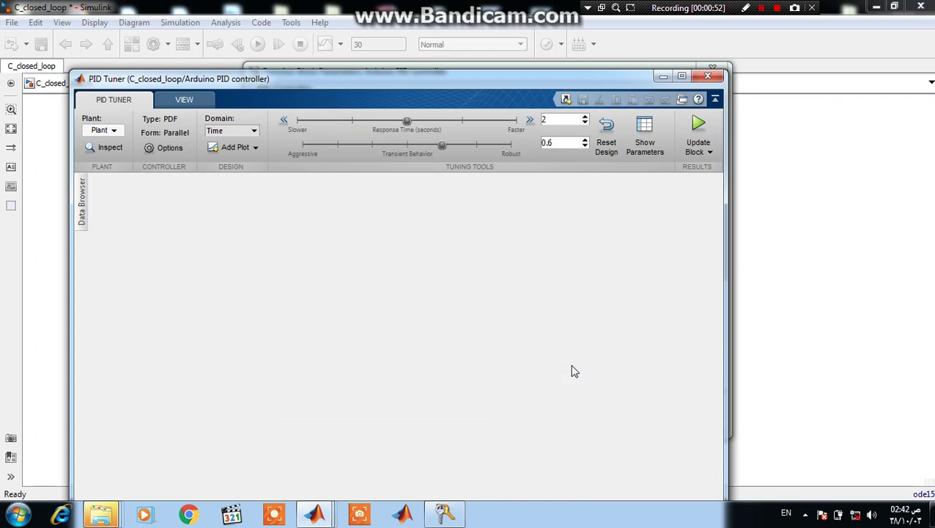
pyautogui.moveTo(397, 81); pyautogui.dragTo(456, 20)
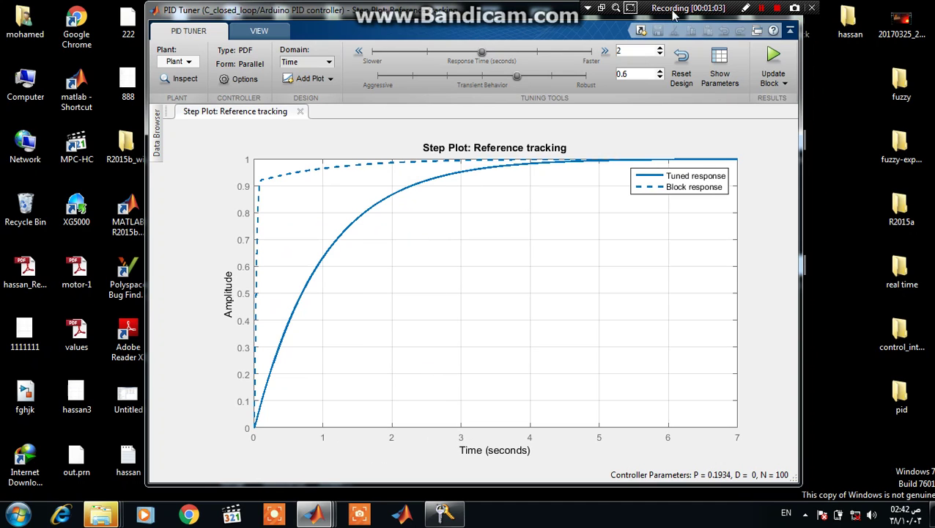
pyautogui.click(716, 57)
pyautogui.moveTo(732, 97); pyautogui.dragTo(687, 181)
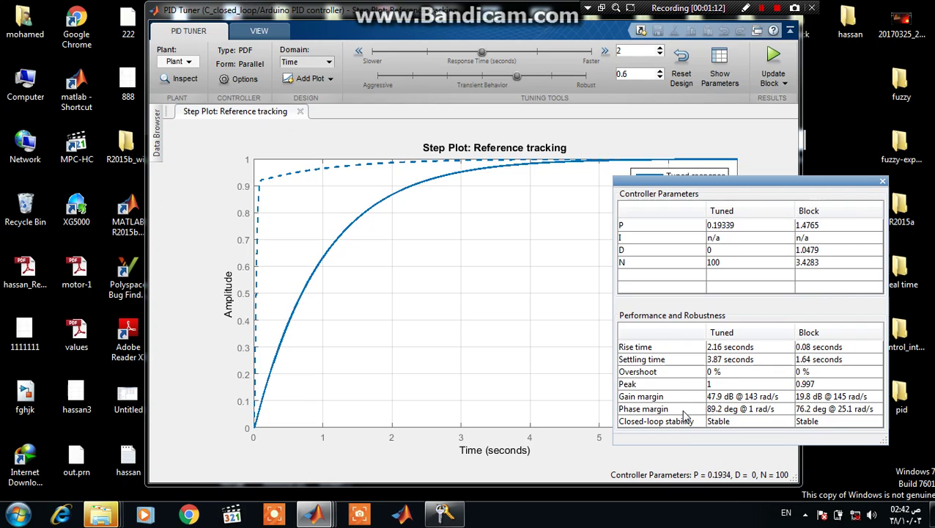
# Set the tuner's response time to 7.262 seconds and transient behavior to 0.67, and update the controller block
pyautogui.moveTo(482, 55); pyautogui.dragTo(420, 56)
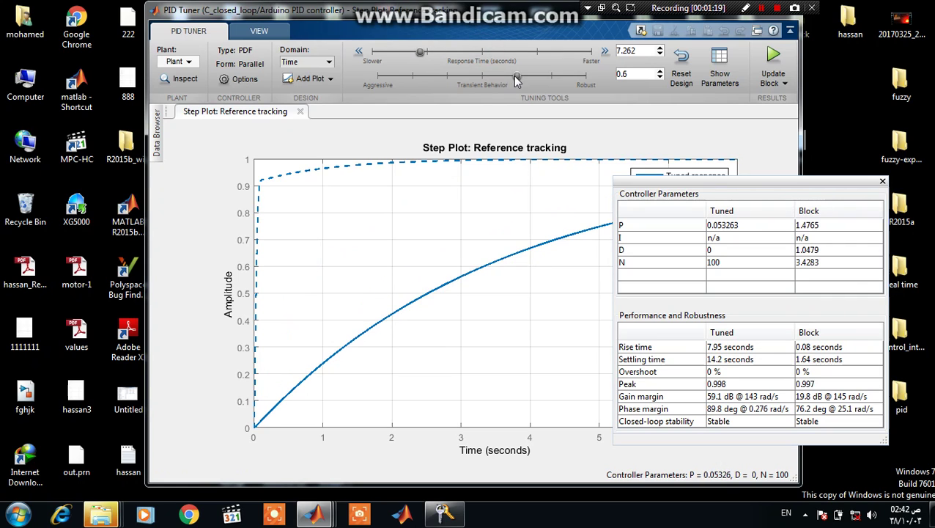
pyautogui.moveTo(517, 78); pyautogui.dragTo(533, 77)
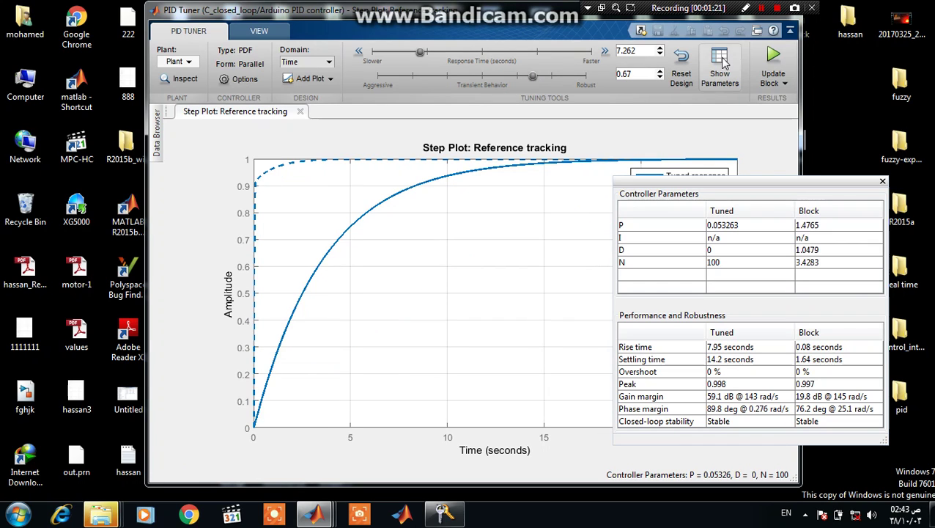
pyautogui.click(773, 66)
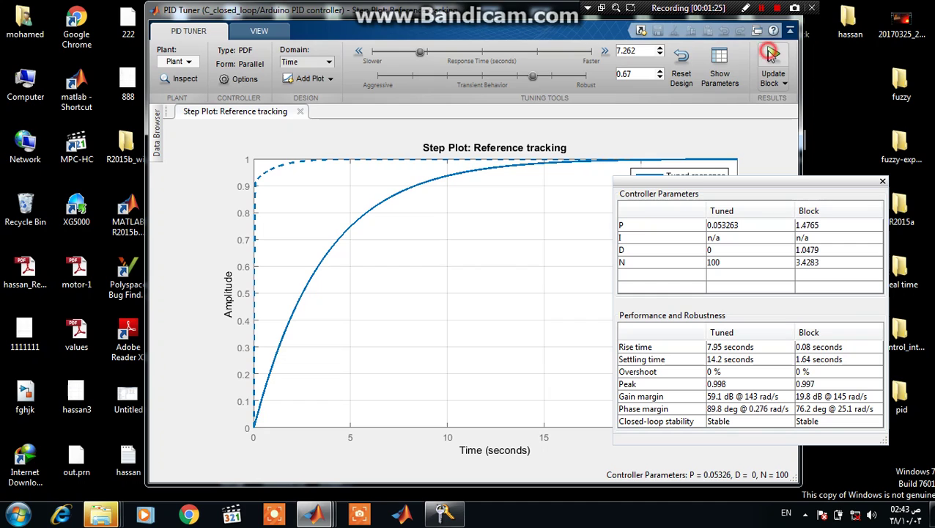
pyautogui.moveTo(557, 10); pyautogui.dragTo(513, 45)
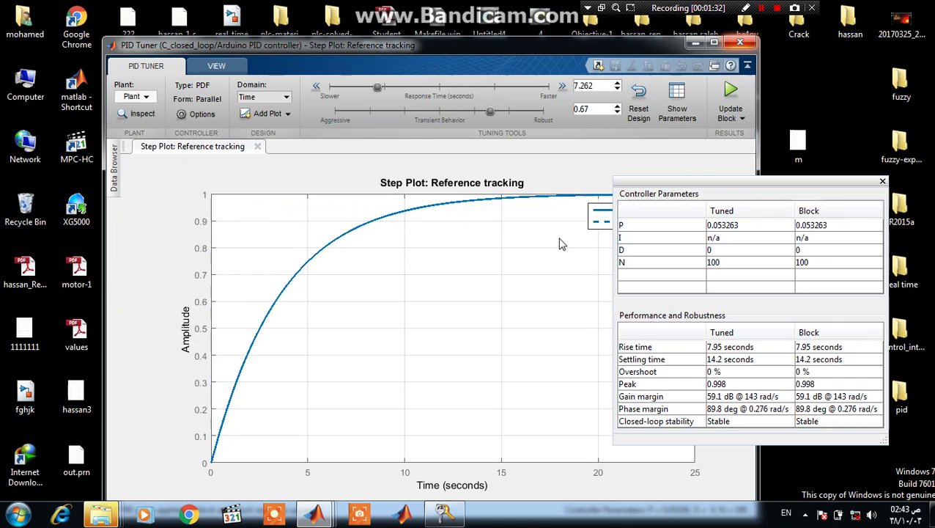
# Confirm the Arduino PID controller's block parameters and return to the C_closed_loop model
pyautogui.moveTo(315, 513)
pyautogui.click(533, 448)
pyautogui.click(525, 424)
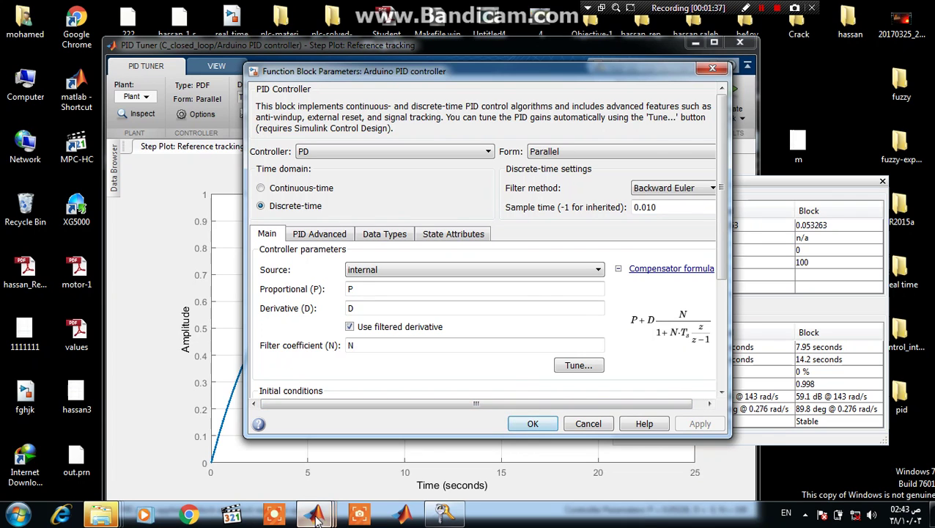
pyautogui.moveTo(316, 513)
pyautogui.click(355, 443)
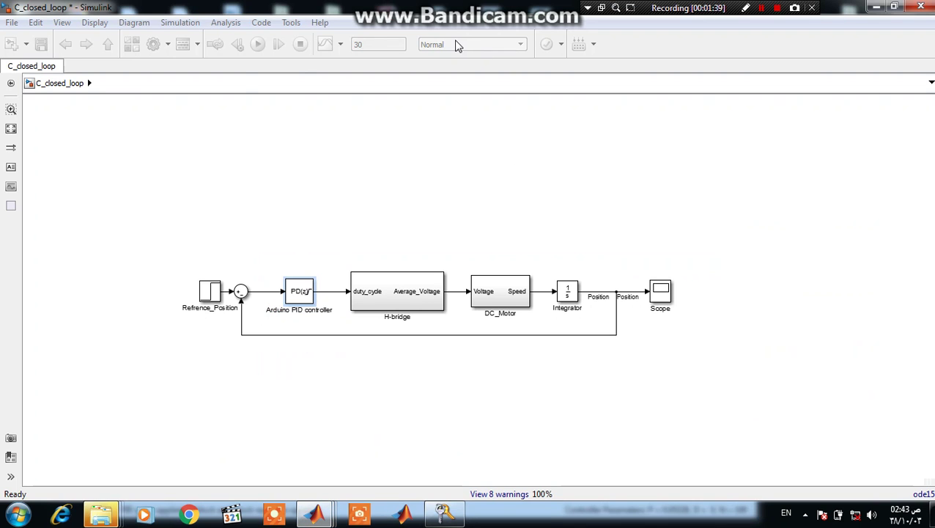
# Rerun the simulation with the tuned PD gains and view the position response in the Scope
pyautogui.click(263, 56)
pyautogui.click(257, 44)
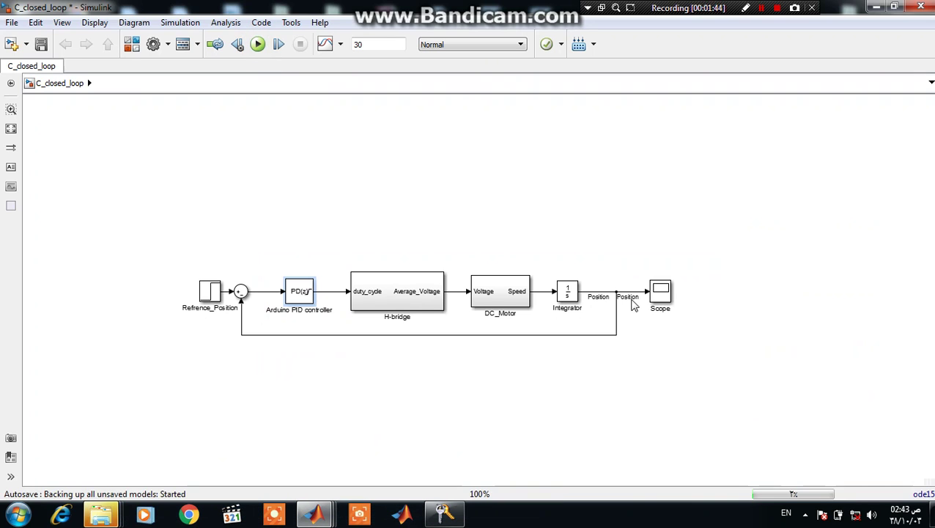
pyautogui.doubleClick(661, 294)
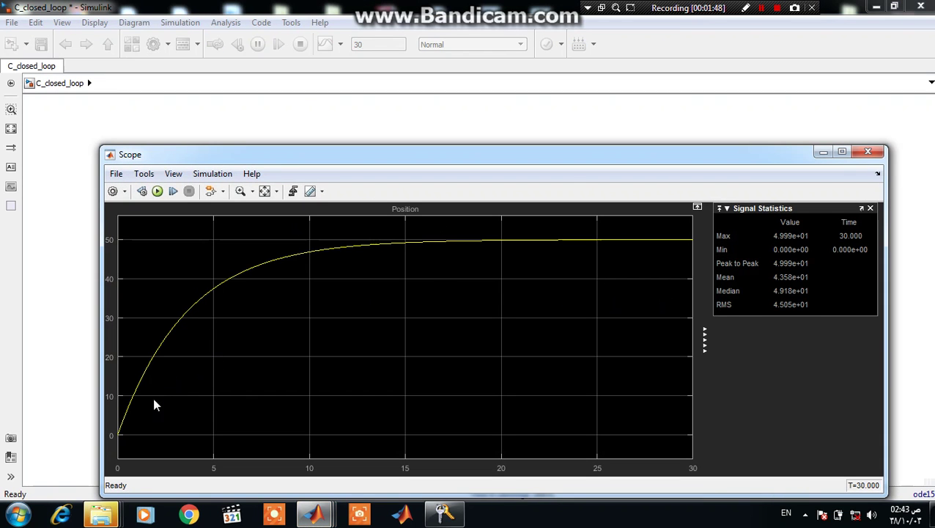
pyautogui.click(869, 152)
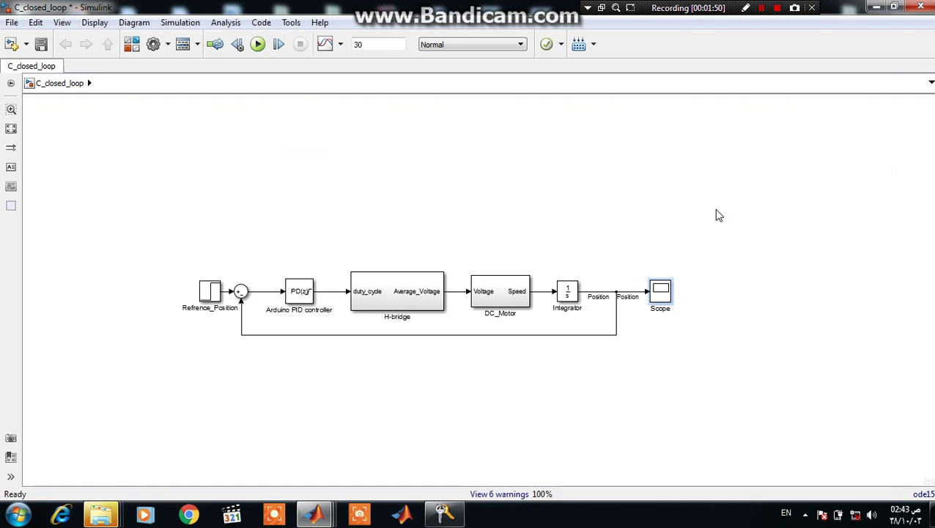
# Change the Arduino PID controller block's controller type to PID and apply it
pyautogui.click(295, 300)
pyautogui.click(599, 366)
pyautogui.click(299, 295)
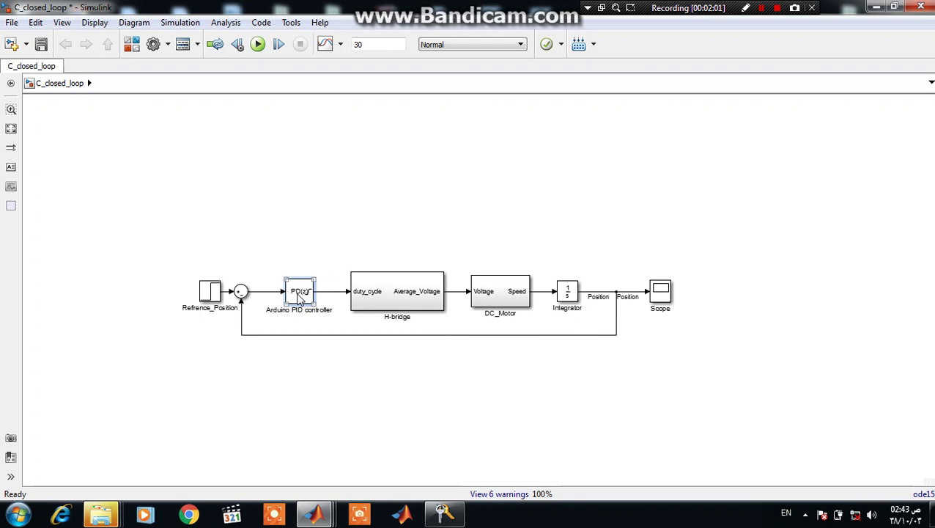
pyautogui.doubleClick(299, 295)
pyautogui.click(449, 193)
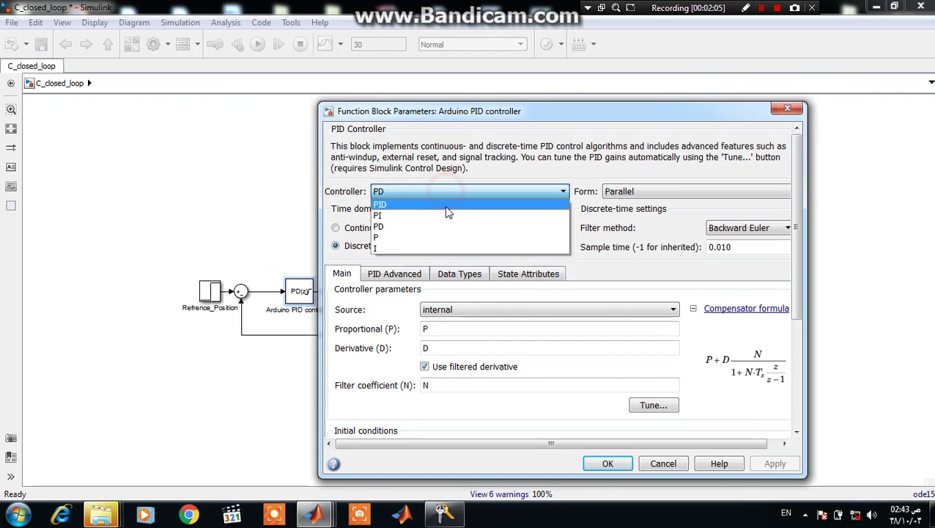
pyautogui.click(445, 207)
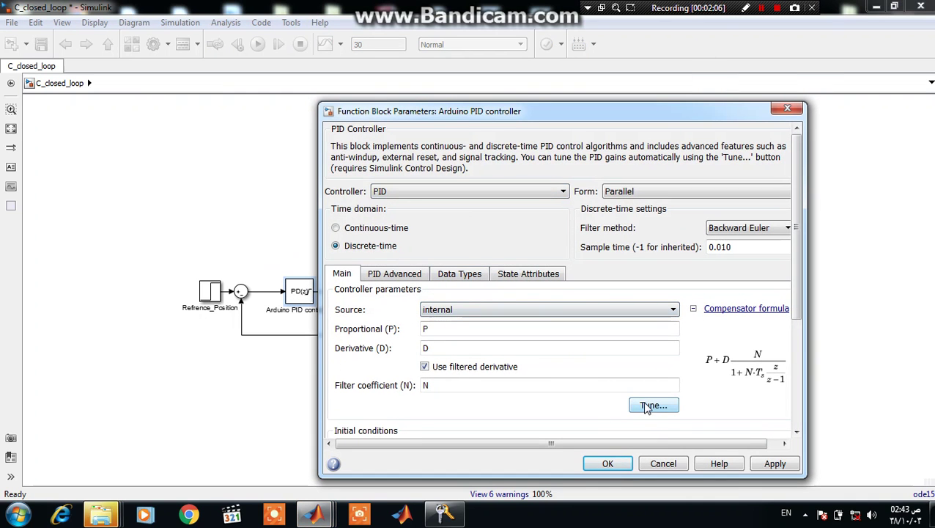
pyautogui.click(761, 464)
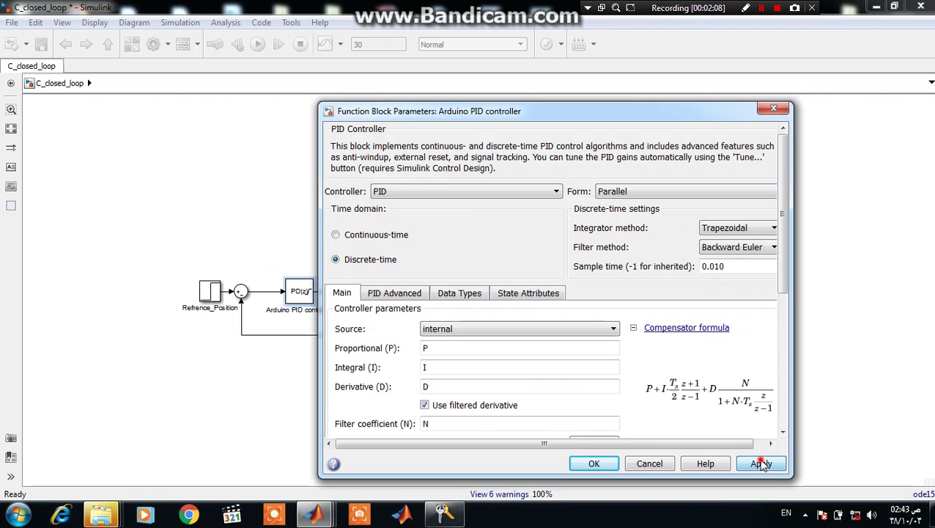
# Try tuning the PID controller in the PID Tuner with a response time of 2.637 seconds and transient behavior of 0.89
pyautogui.click(586, 442)
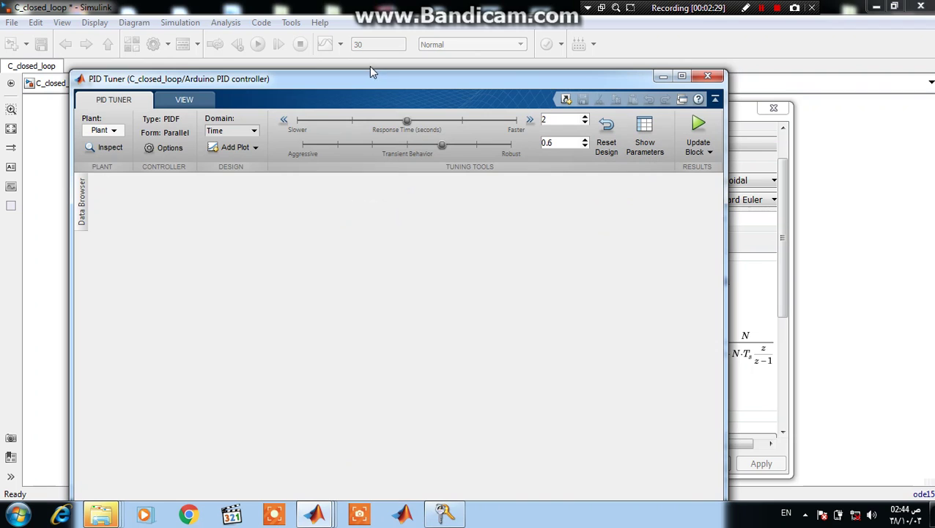
pyautogui.moveTo(370, 79); pyautogui.dragTo(377, 27)
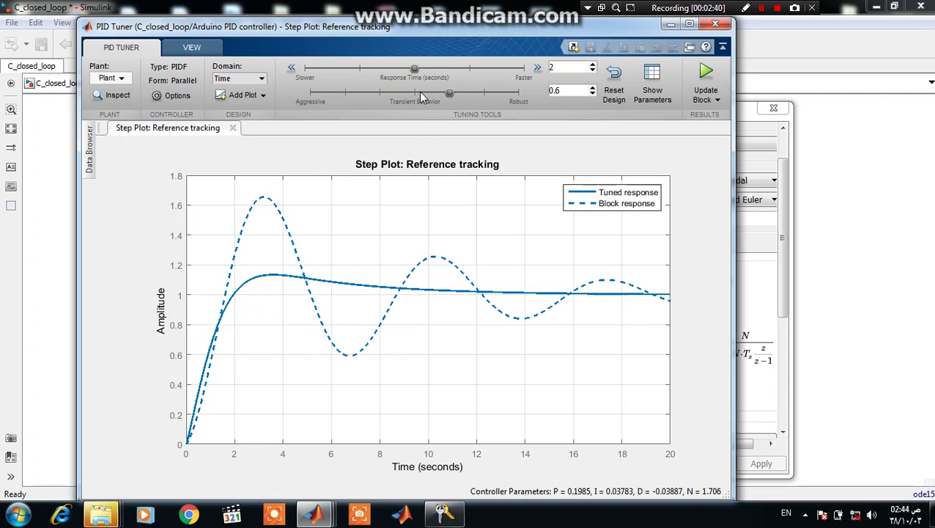
pyautogui.moveTo(451, 93); pyautogui.dragTo(520, 103)
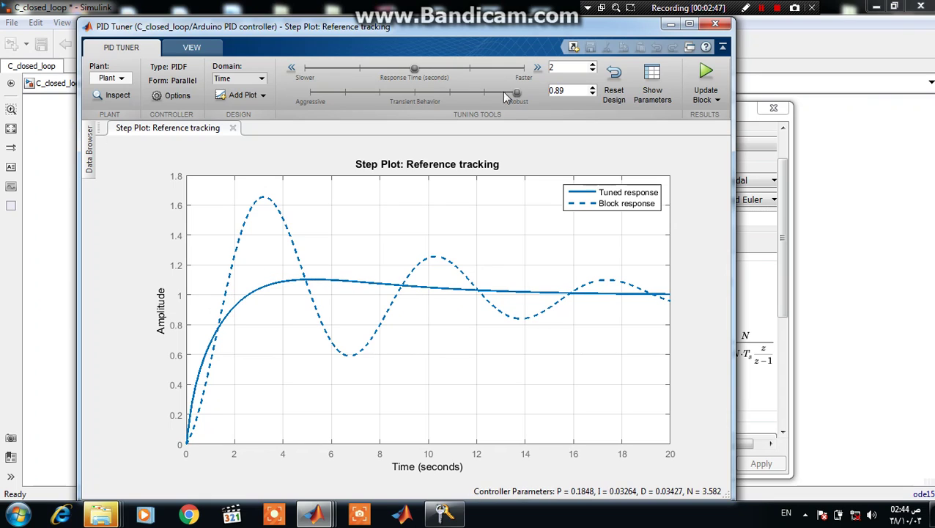
pyautogui.moveTo(415, 68); pyautogui.dragTo(391, 74)
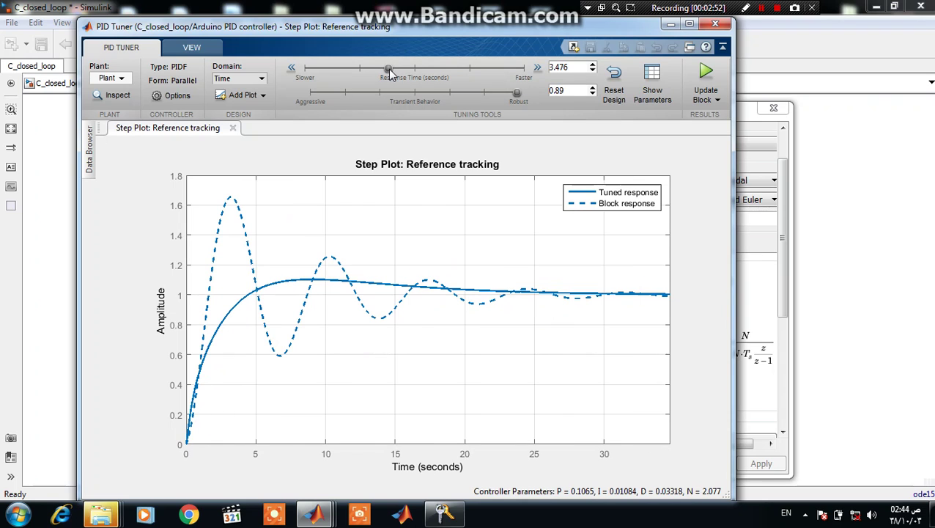
pyautogui.moveTo(390, 73); pyautogui.dragTo(401, 69)
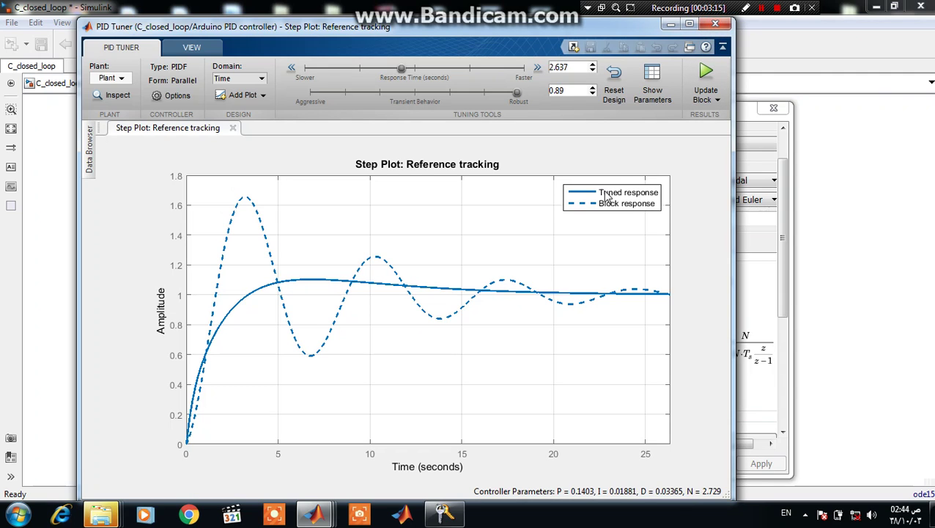
pyautogui.click(693, 93)
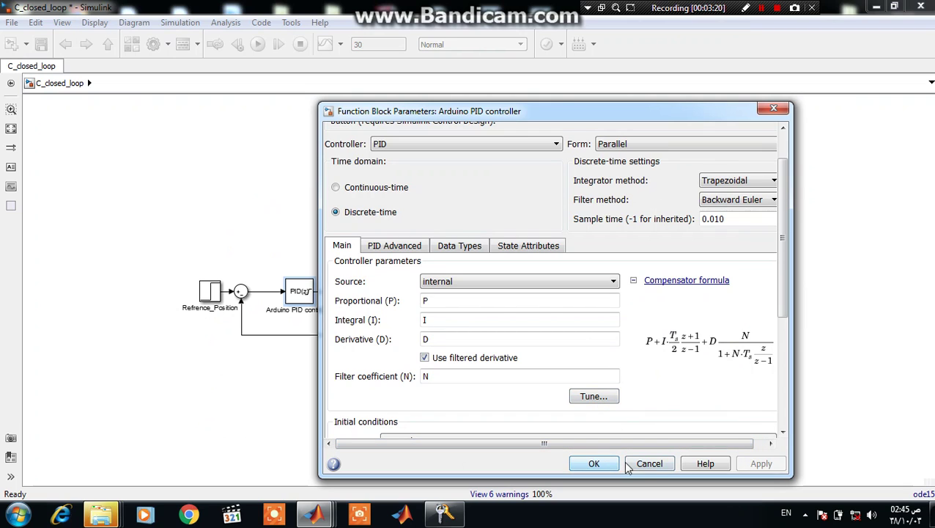
pyautogui.click(635, 463)
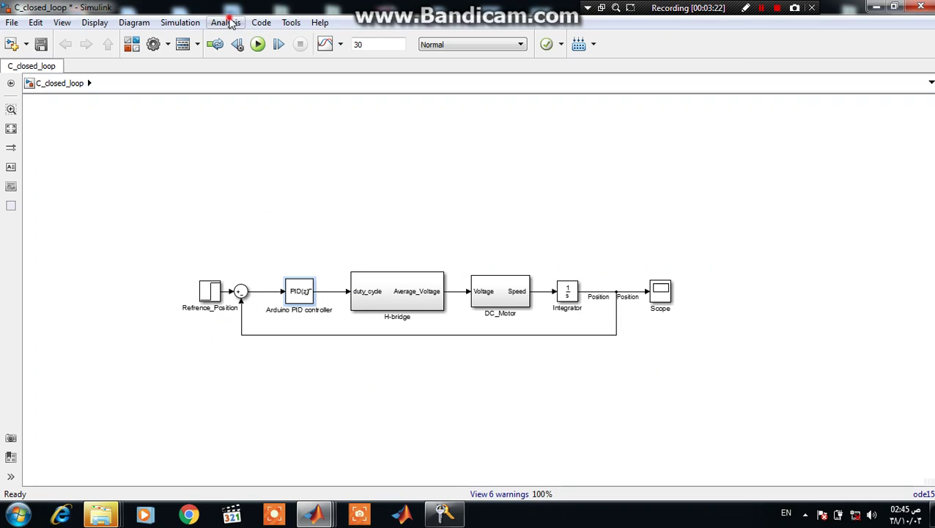
# Open the Response Optimization tool for the C_closed_loop model
pyautogui.click(231, 23)
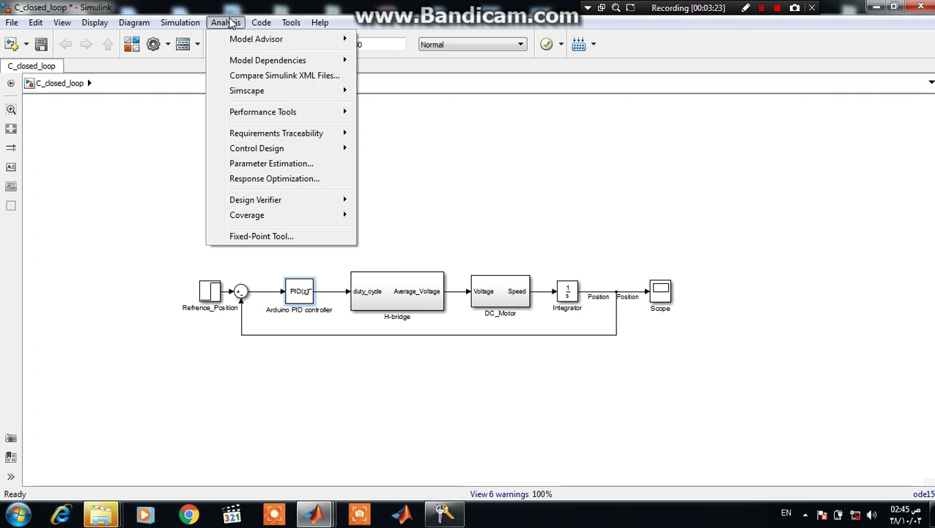
pyautogui.click(266, 178)
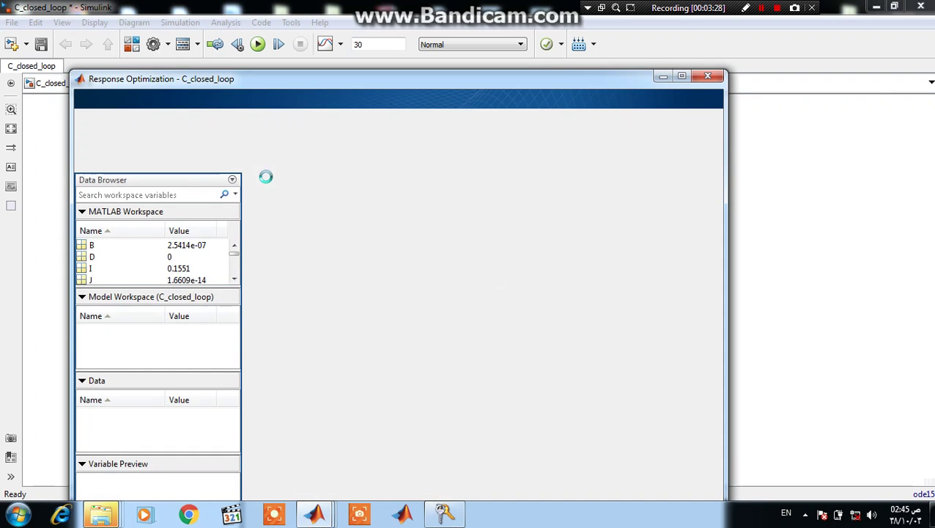
pyautogui.moveTo(272, 80)
pyautogui.mouseDown()
pyautogui.moveTo(350, 13)
pyautogui.moveTo(354, 22)
pyautogui.mouseUp()
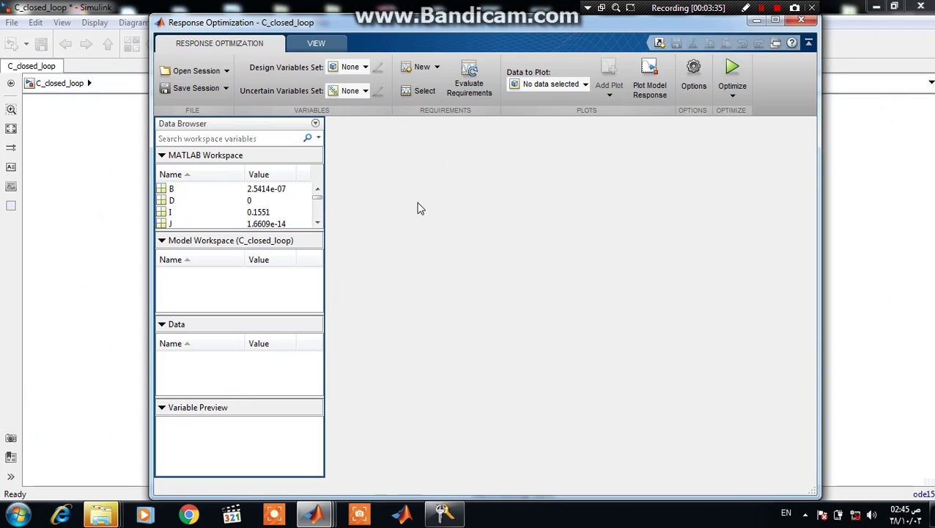
# Create a design variables set named DesignVars containing the Arduino PID controller's P, N, I and D variables
pyautogui.click(351, 68)
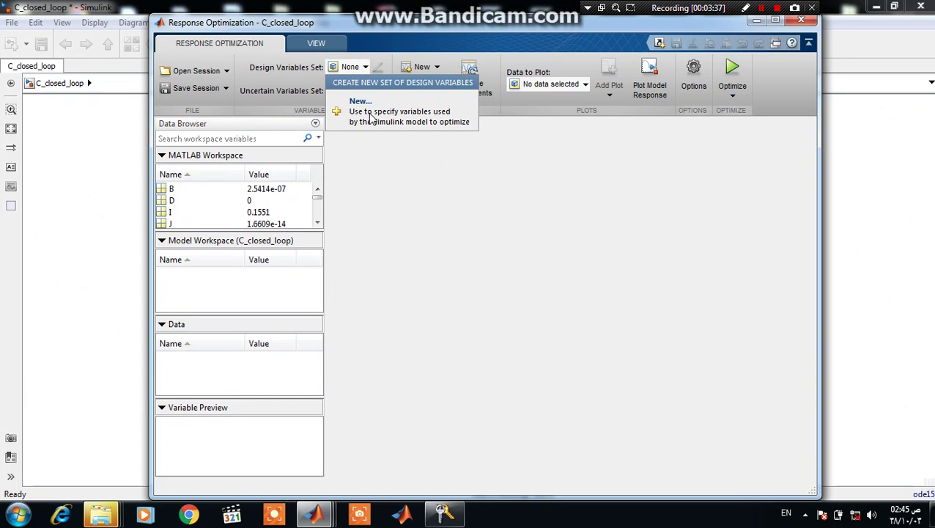
pyautogui.click(369, 114)
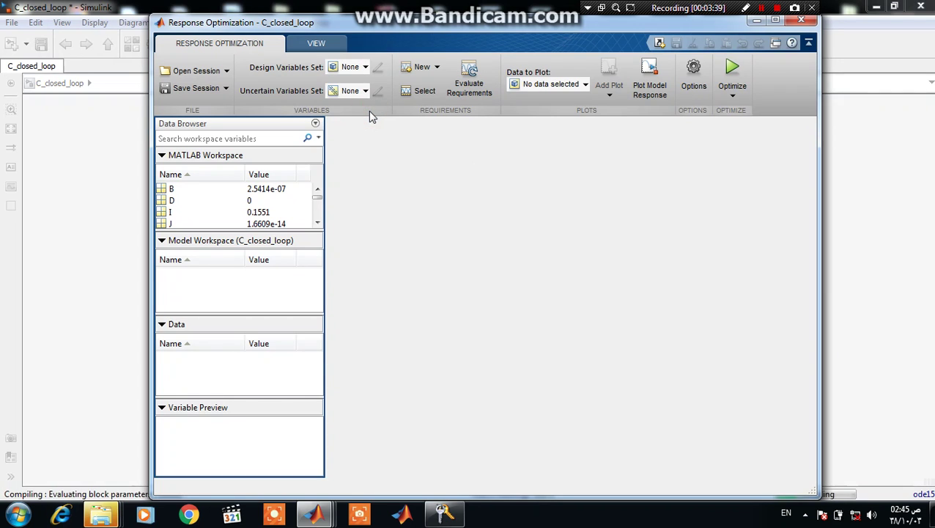
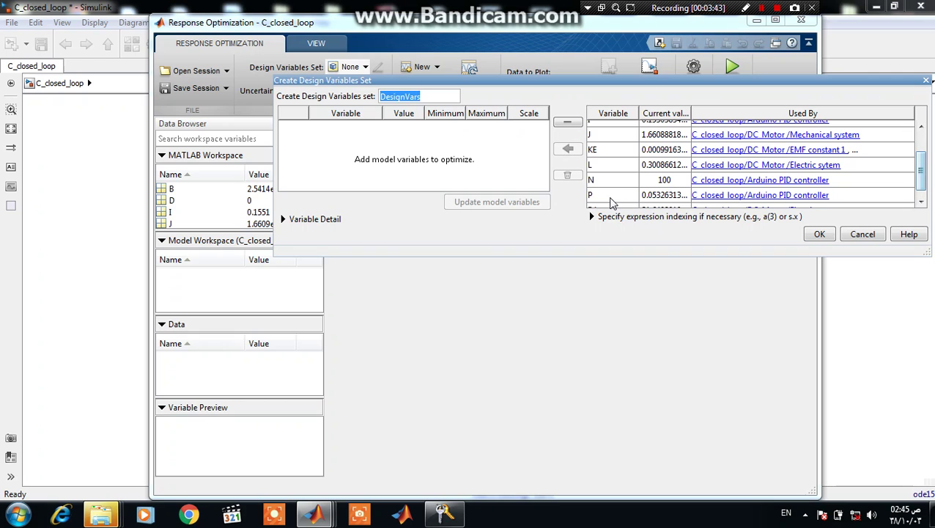
pyautogui.click(609, 196)
pyautogui.click(568, 149)
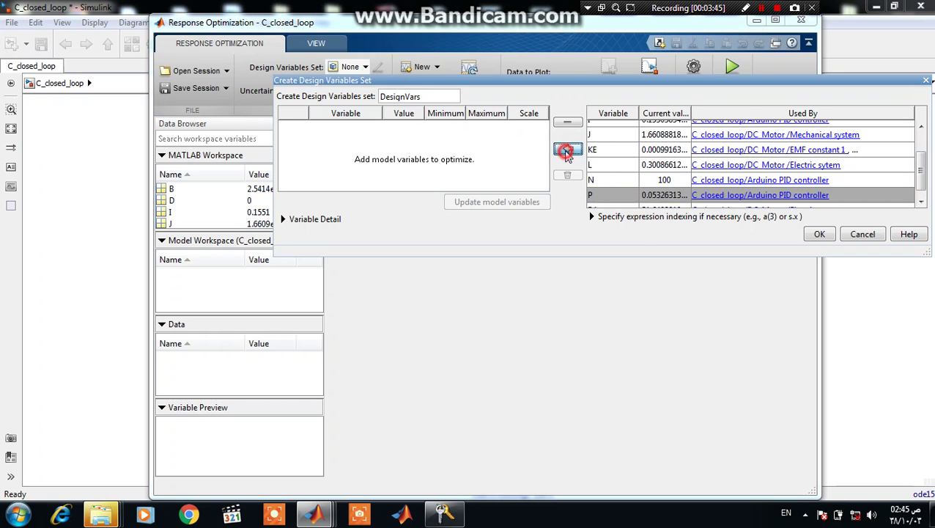
pyautogui.click(597, 184)
pyautogui.click(569, 151)
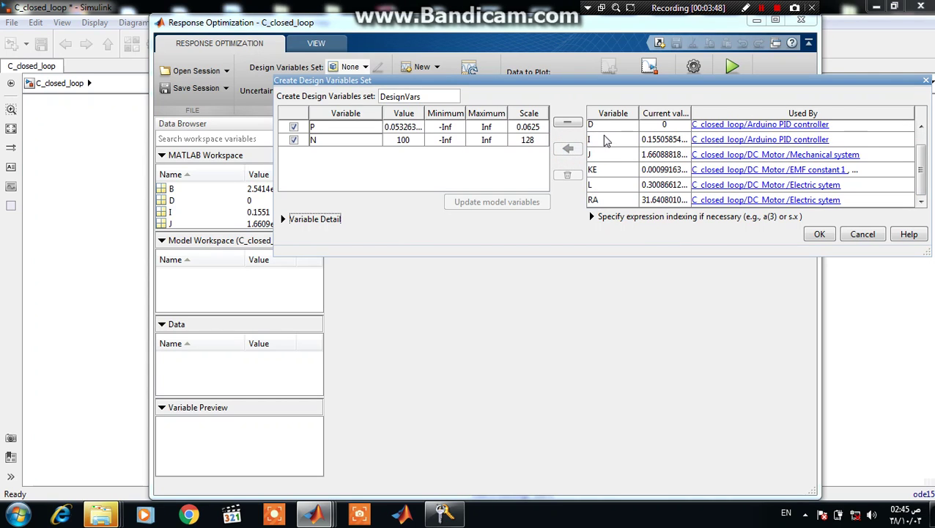
pyautogui.click(603, 140)
pyautogui.click(569, 150)
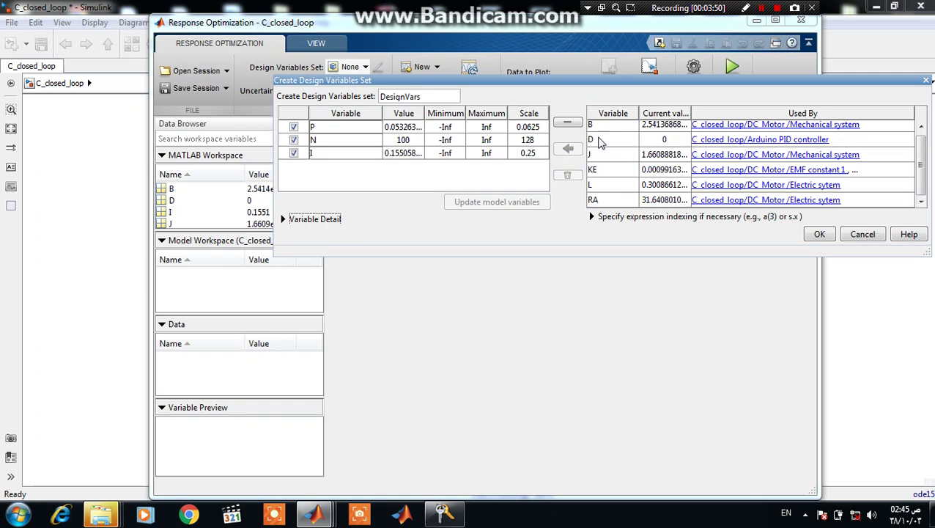
pyautogui.click(601, 139)
pyautogui.click(568, 150)
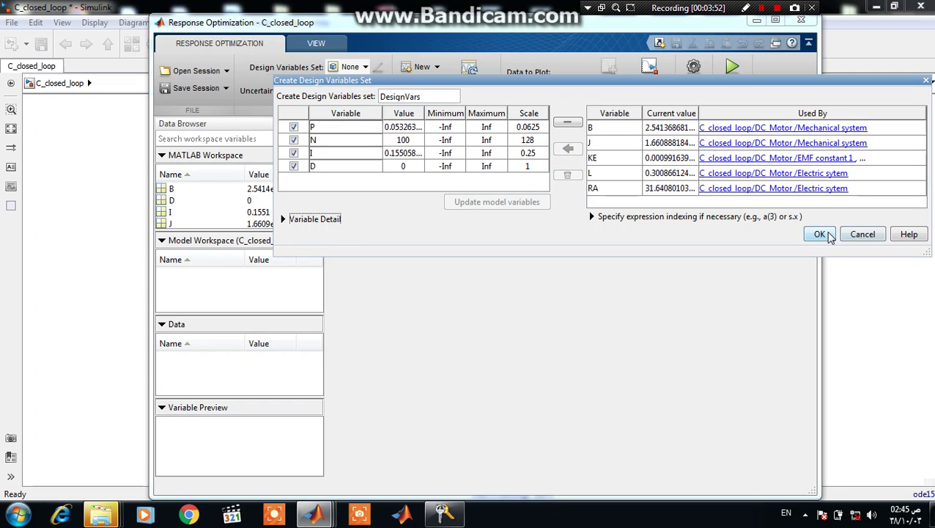
pyautogui.click(820, 234)
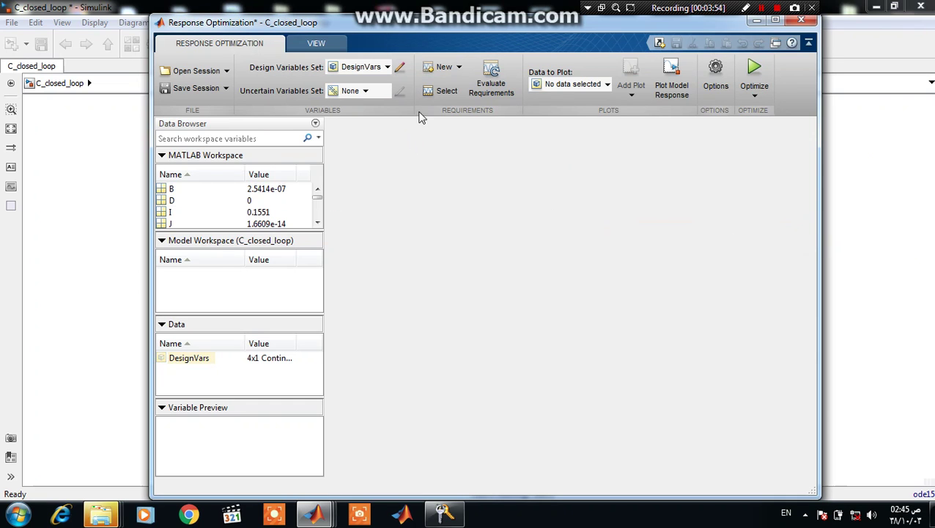
# Start a Step Response Envelope requirement with final value 50, rise time 1 s, settling time 2 s and overshoot 2%
pyautogui.click(445, 66)
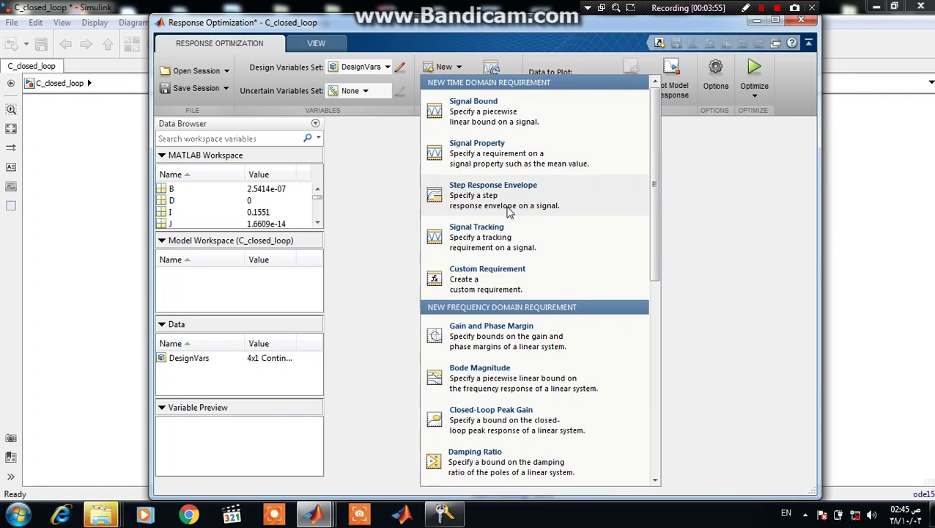
pyautogui.click(504, 200)
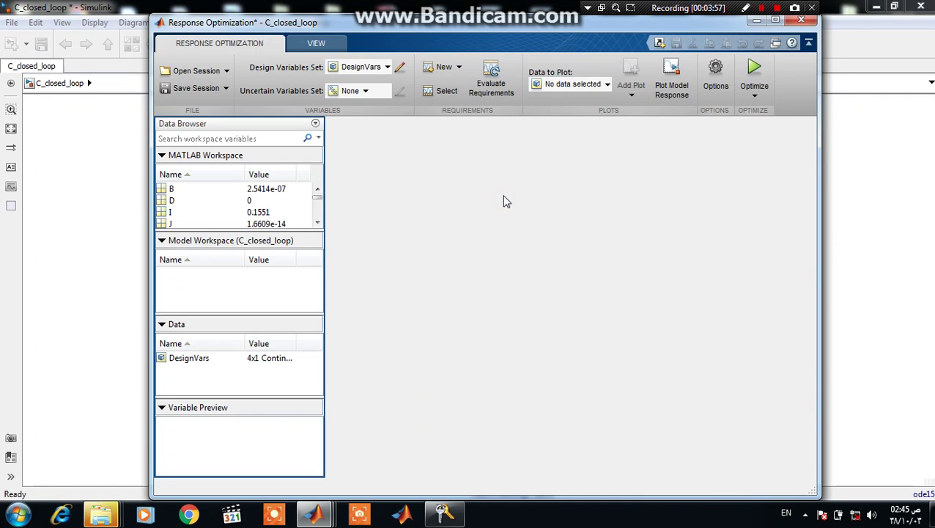
pyautogui.doubleClick(693, 177)
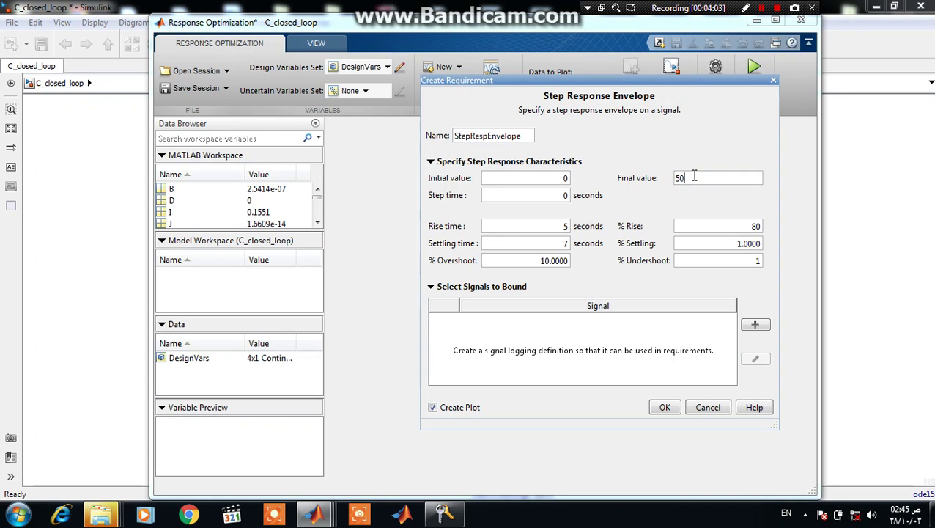
pyautogui.doubleClick(516, 224)
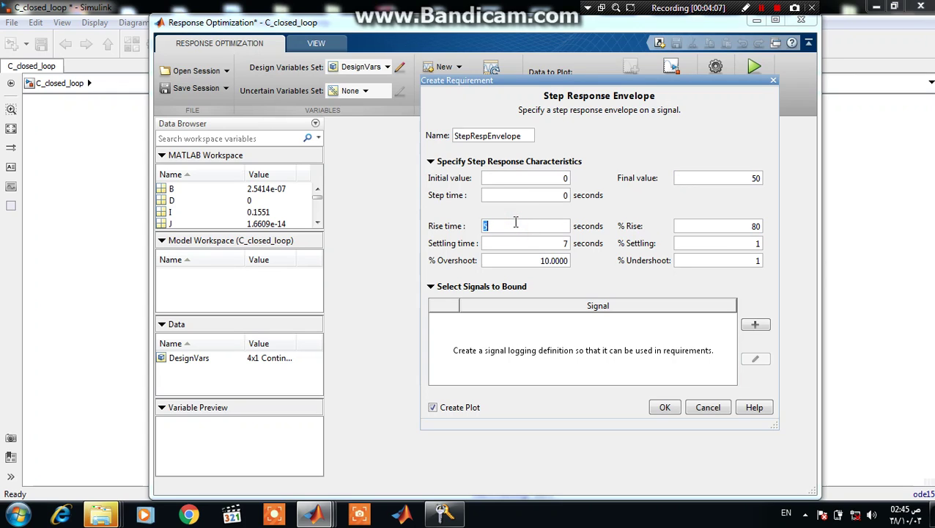
pyautogui.doubleClick(554, 244)
pyautogui.doubleClick(548, 261)
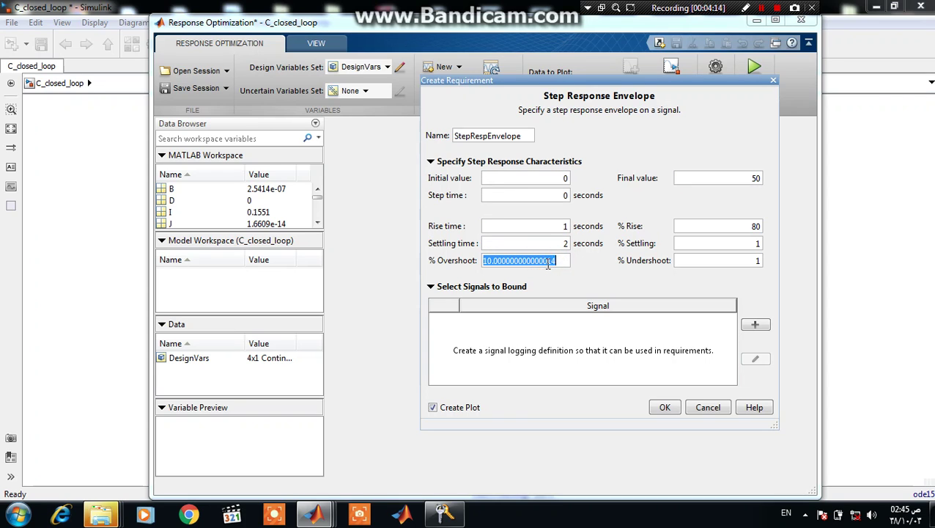
pyautogui.write('2')
pyautogui.click(555, 274)
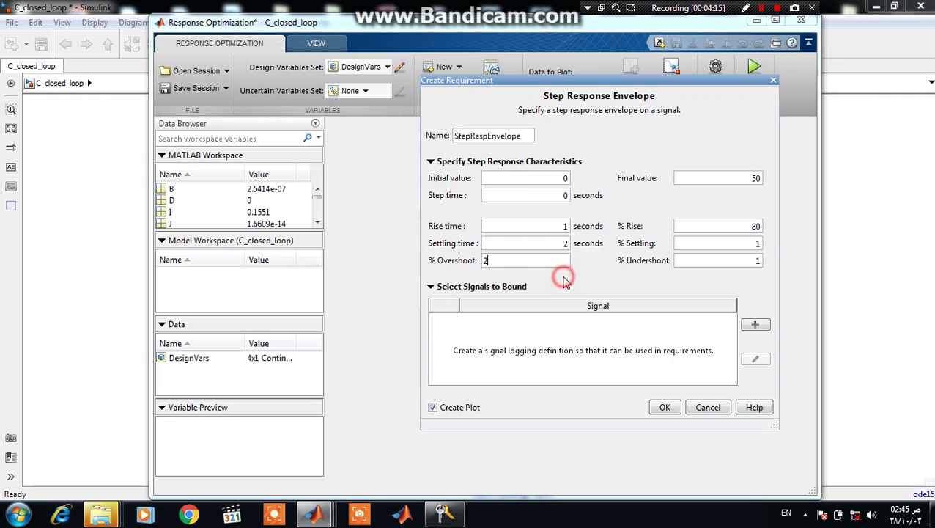
# Bind the requirement to a new signal set Sig holding the Integrator's Position output, and create the requirement
pyautogui.click(755, 326)
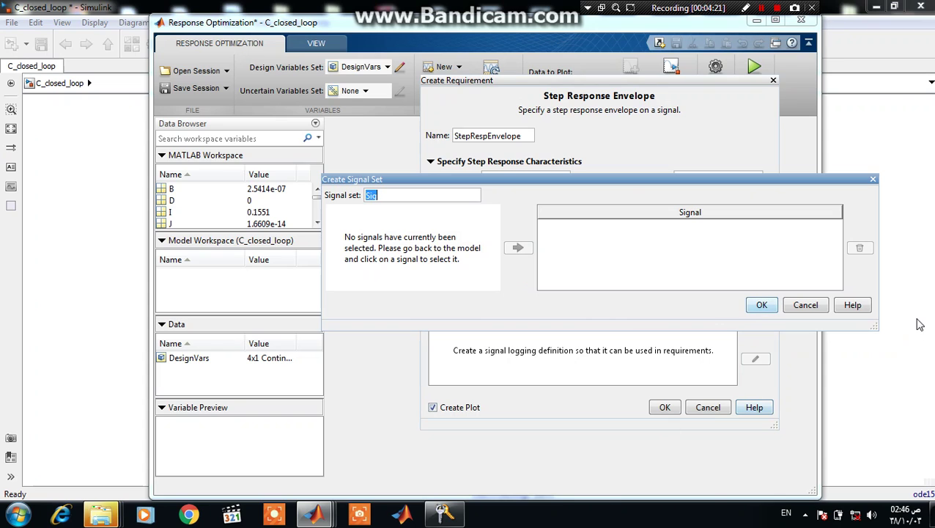
pyautogui.click(912, 355)
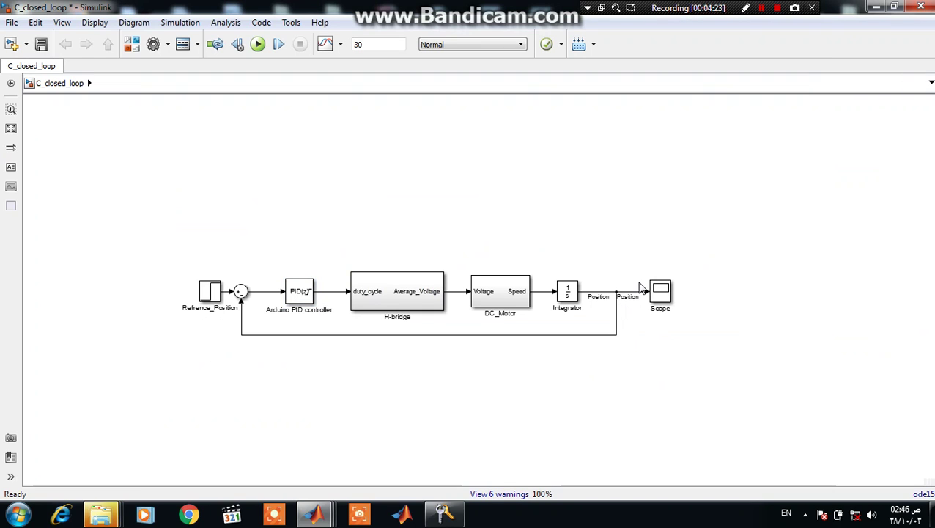
pyautogui.click(633, 293)
pyautogui.click(634, 294)
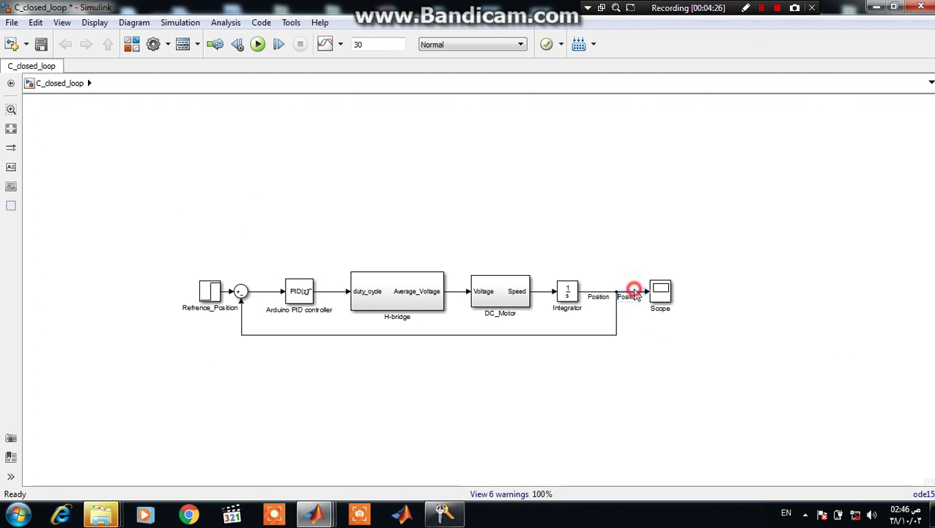
pyautogui.click(315, 513)
pyautogui.click(524, 448)
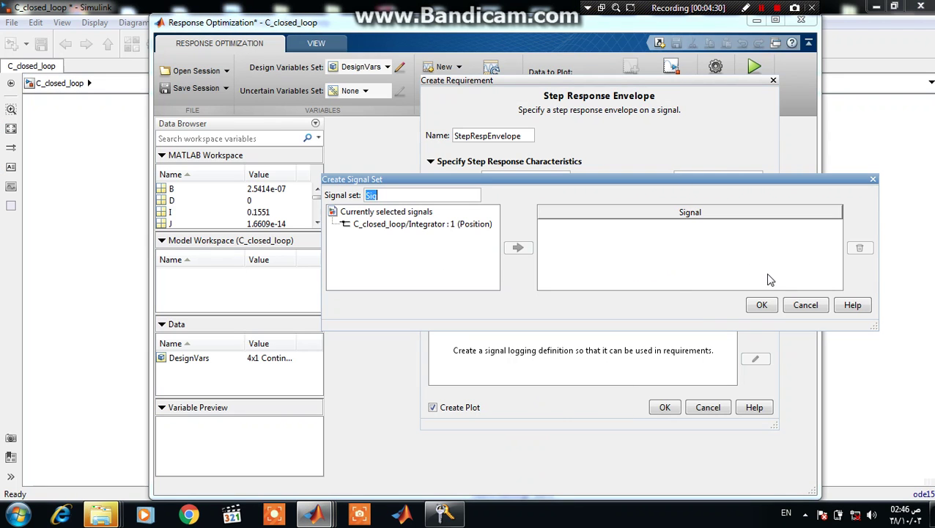
pyautogui.click(410, 225)
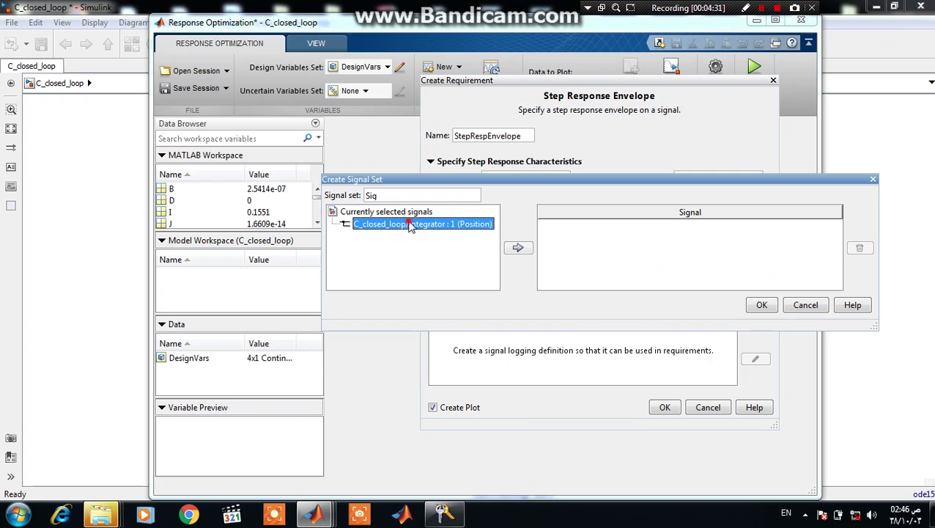
pyautogui.click(517, 248)
pyautogui.click(759, 305)
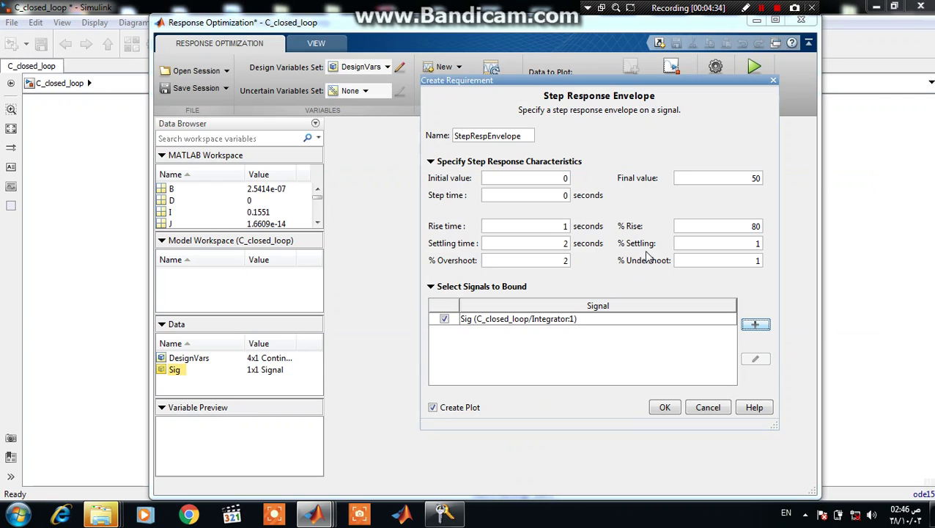
pyautogui.click(665, 408)
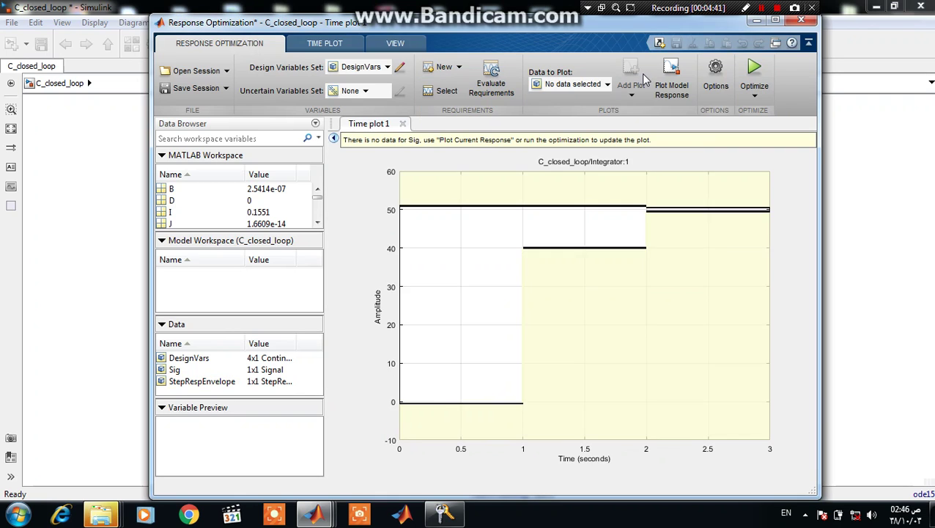
# Plot the current model response and raise the envelope's lower rise bound to an amplitude of about 47
pyautogui.click(672, 81)
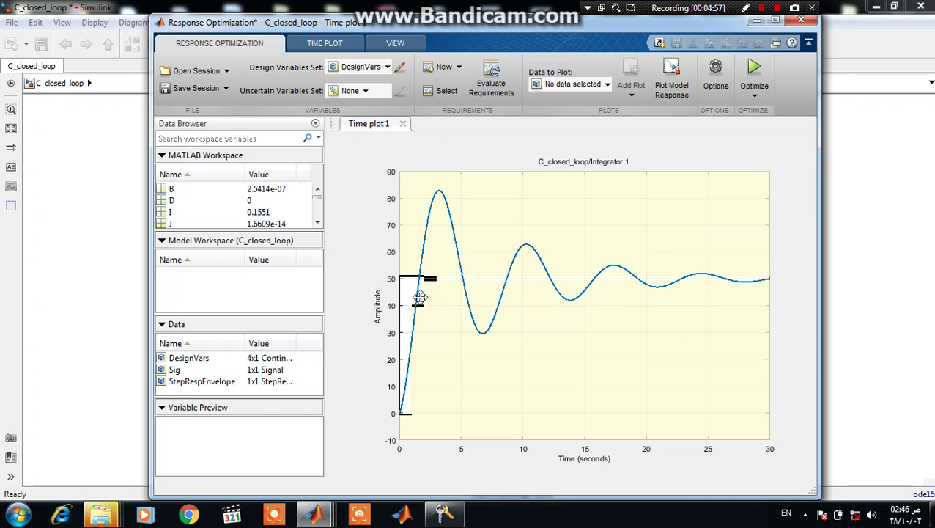
pyautogui.click(420, 297)
pyautogui.click(417, 306)
pyautogui.click(417, 304)
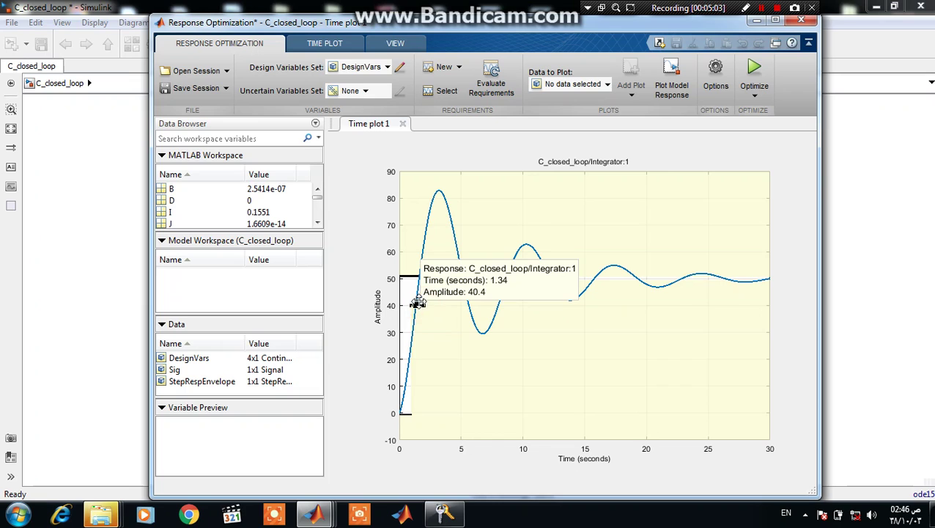
pyautogui.click(419, 302)
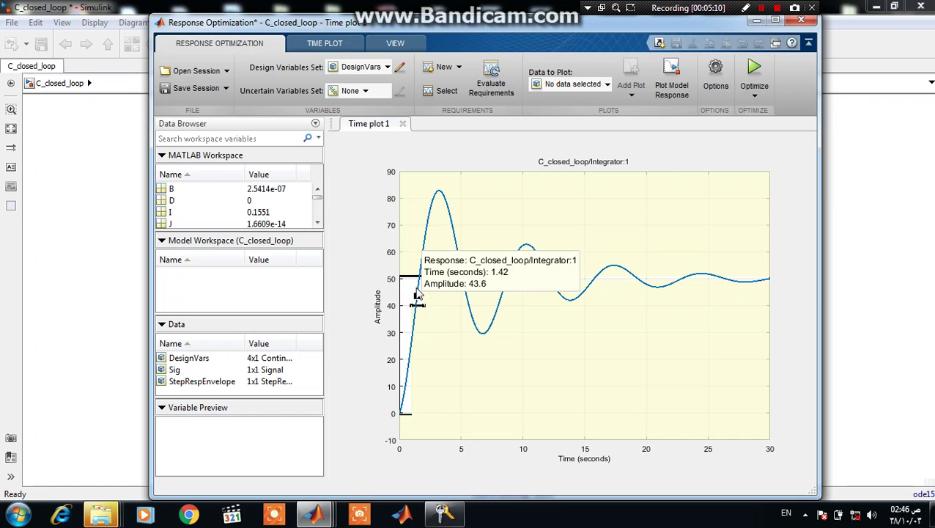
pyautogui.doubleClick(415, 291)
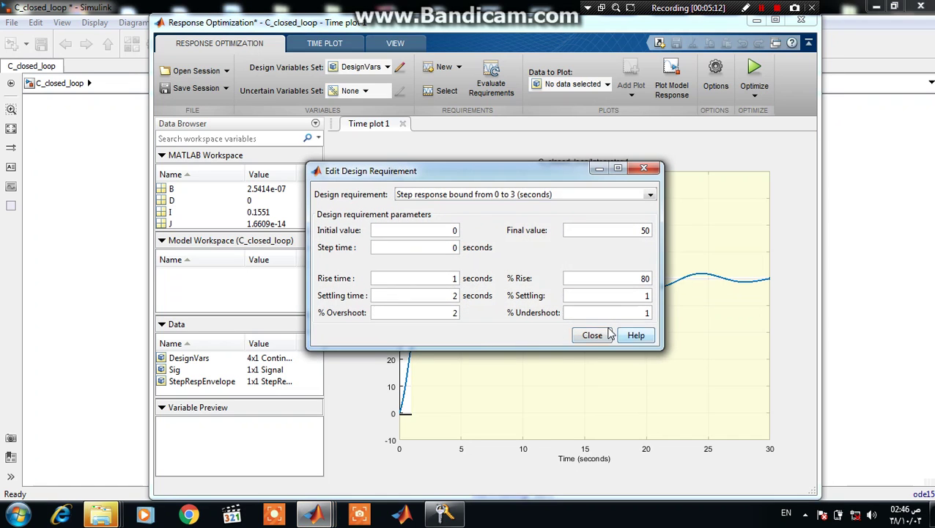
pyautogui.click(595, 335)
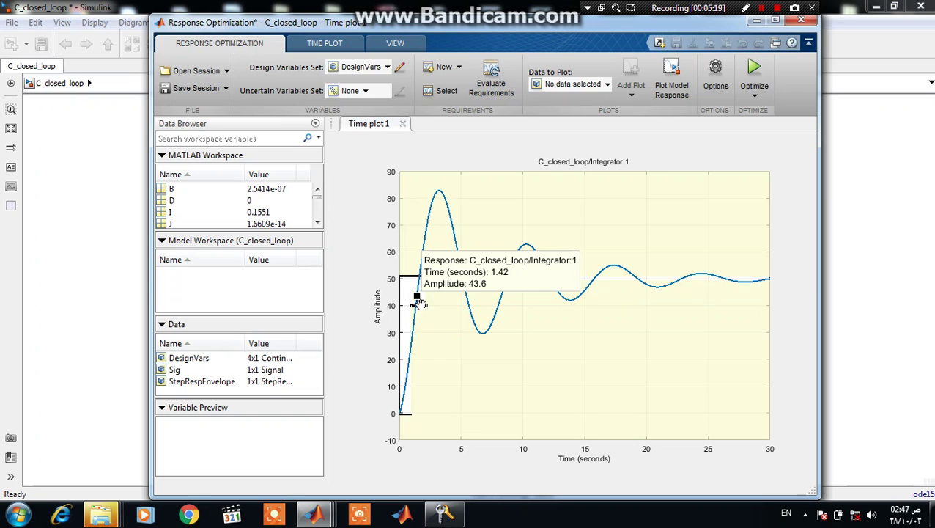
pyautogui.moveTo(420, 304)
pyautogui.mouseDown()
pyautogui.moveTo(408, 308)
pyautogui.moveTo(416, 286)
pyautogui.mouseUp()
# Run the response optimization until it finishes, keeping the progress report clear of the plot and minimizing it at the end
pyautogui.click(755, 74)
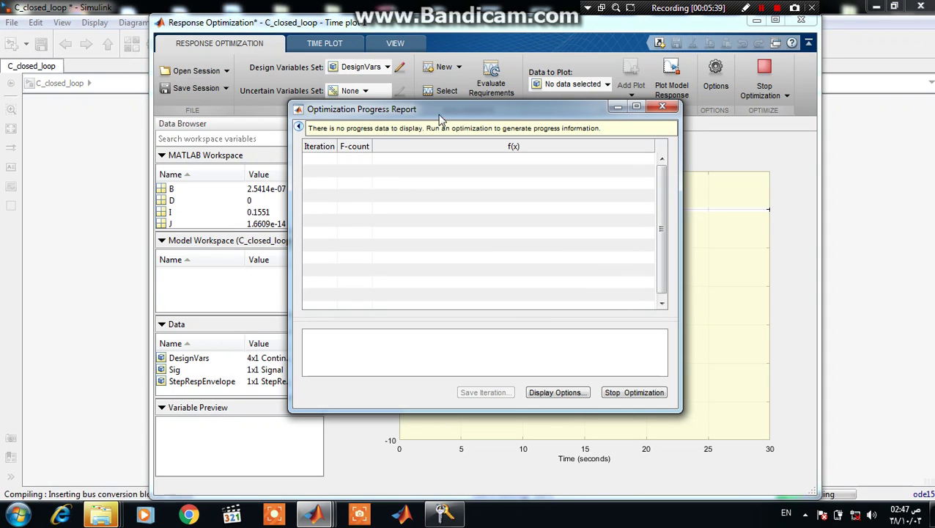
pyautogui.moveTo(441, 120); pyautogui.dragTo(152, 88)
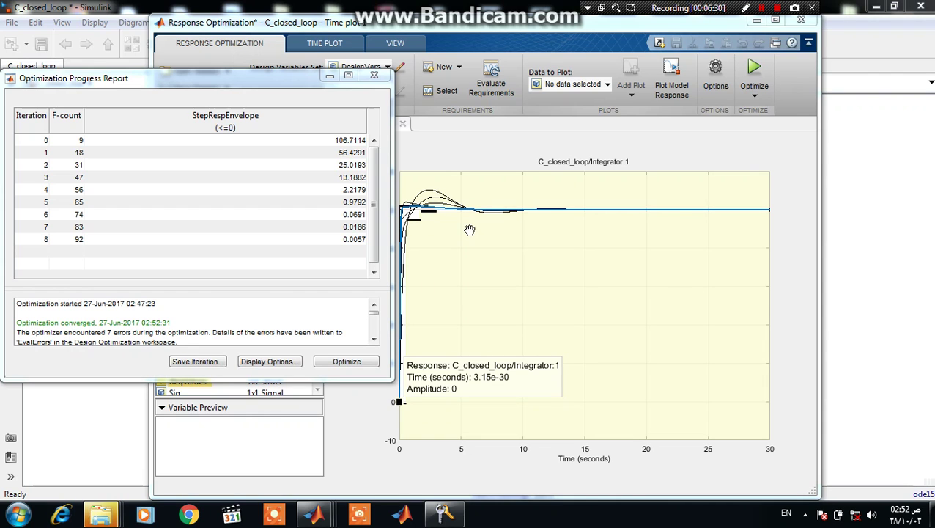
pyautogui.click(328, 76)
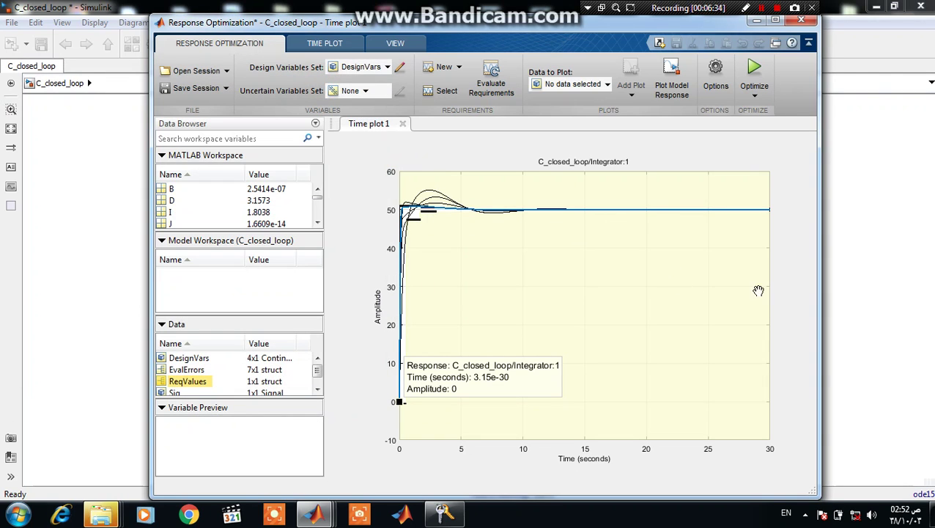
# Simulate the C_closed_loop model with the optimized PID gains and check the position response in the Scope
pyautogui.click(839, 268)
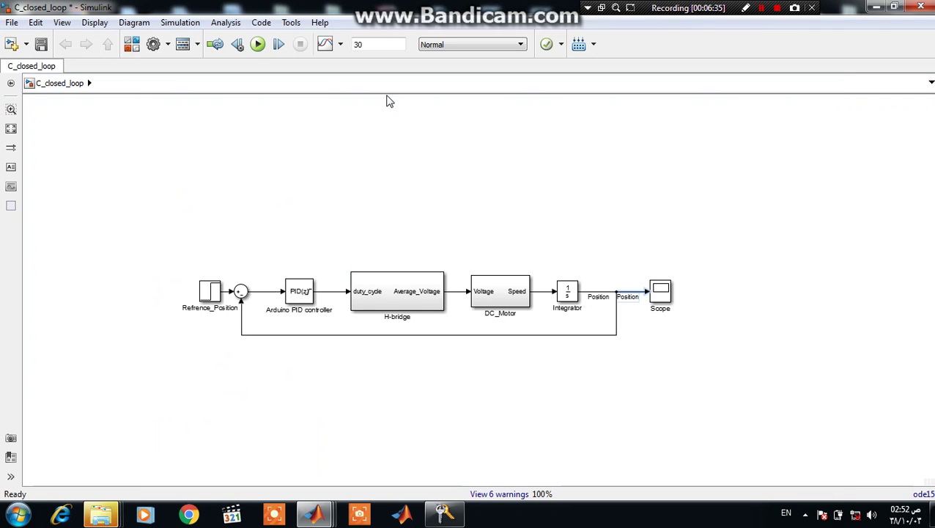
pyautogui.click(257, 46)
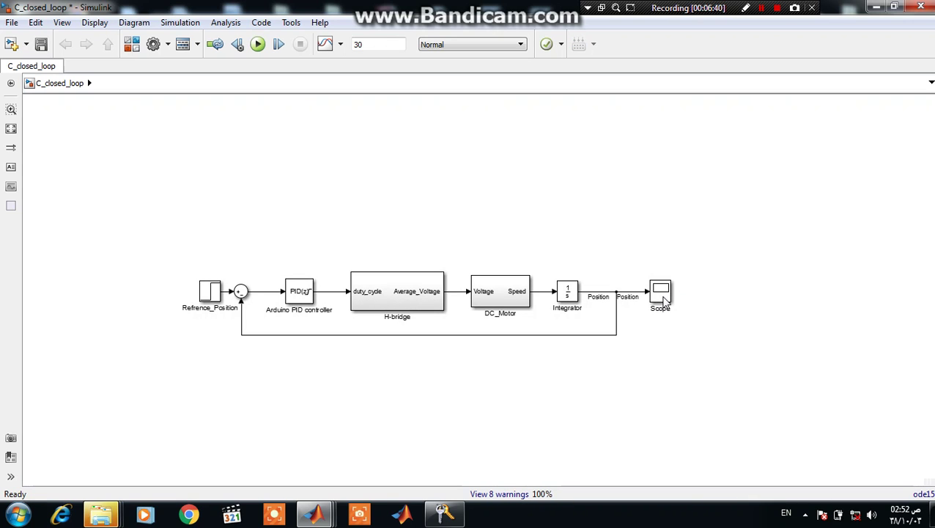
pyautogui.click(663, 299)
pyautogui.doubleClick(663, 299)
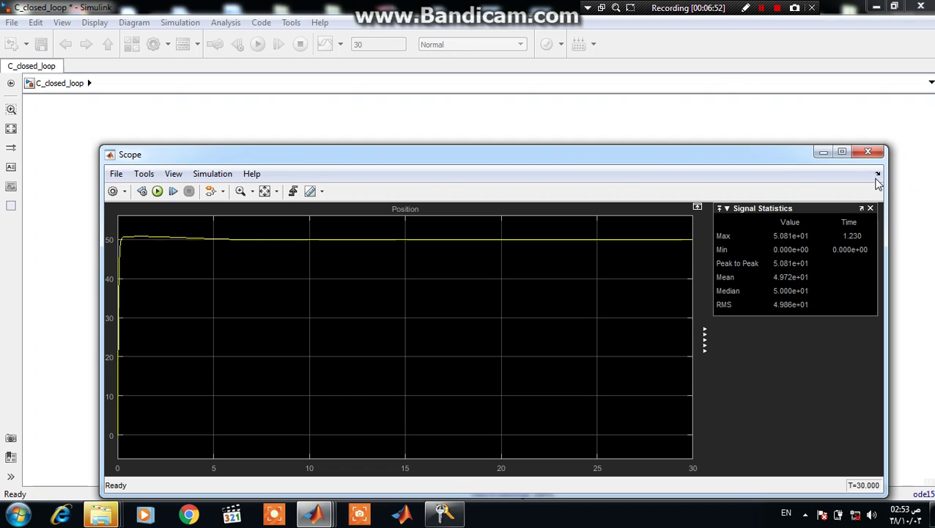
pyautogui.click(823, 151)
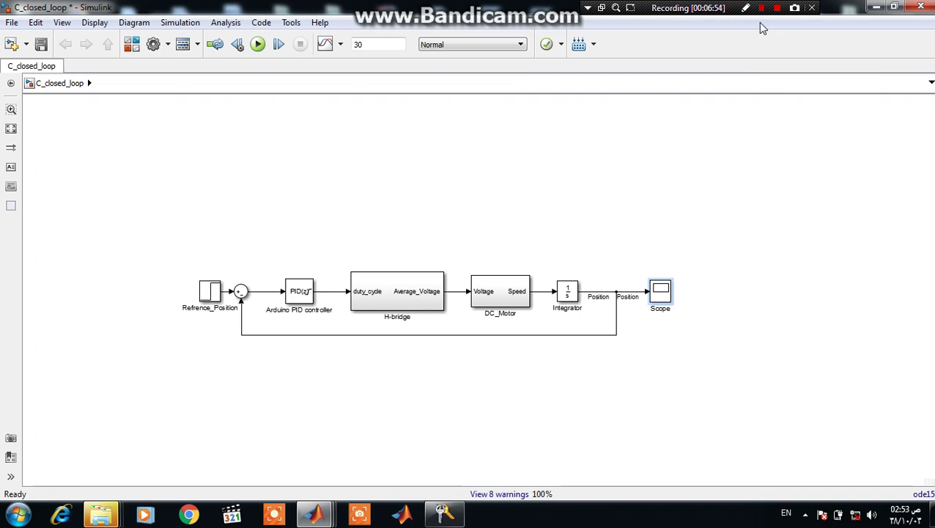